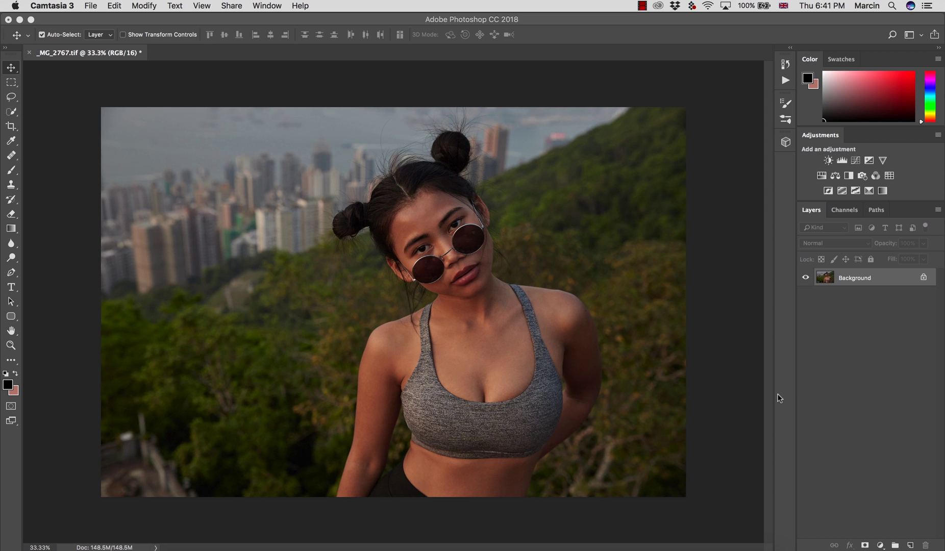
Bring the Photoshop window holding the portrait _MG_2767.tif to the front
{"action": "left_click", "coordinate": [825, 359]}
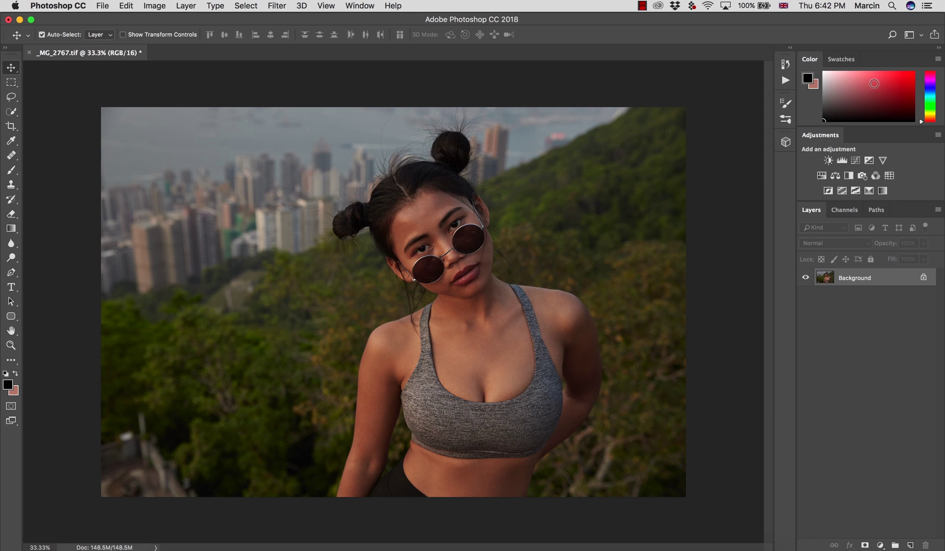
Add a Levels adjustment layer, Levels 1, above the Background layer
{"action": "left_click", "coordinate": [919, 35]}
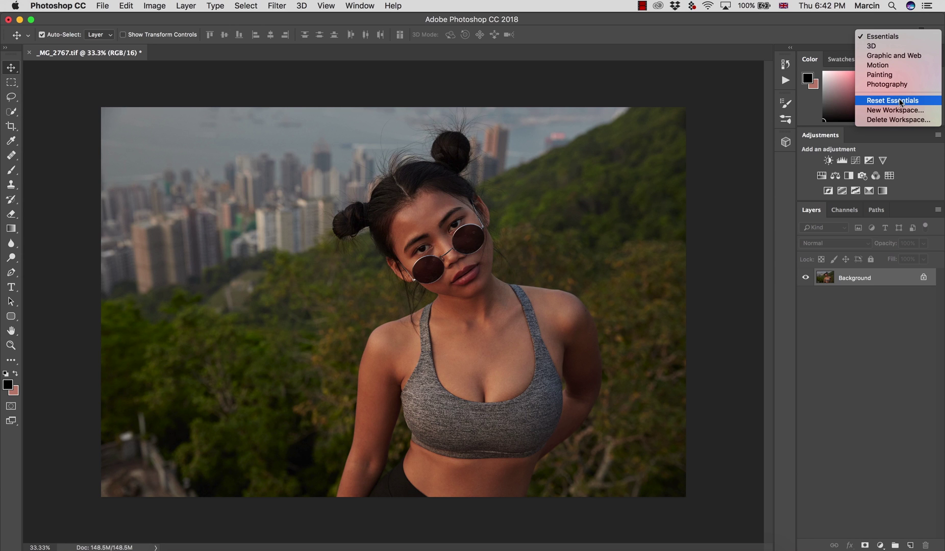
{"action": "left_click", "coordinate": [831, 335]}
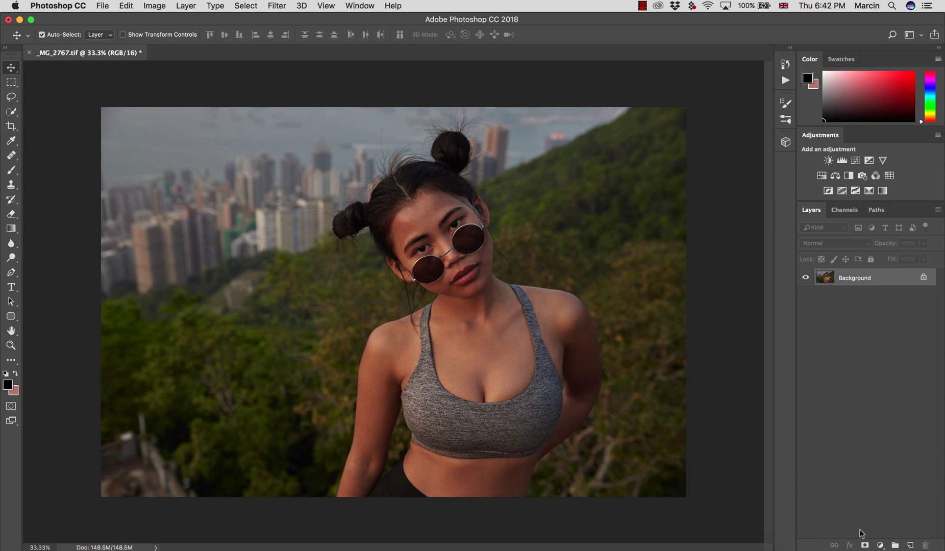
{"action": "left_click", "coordinate": [879, 545]}
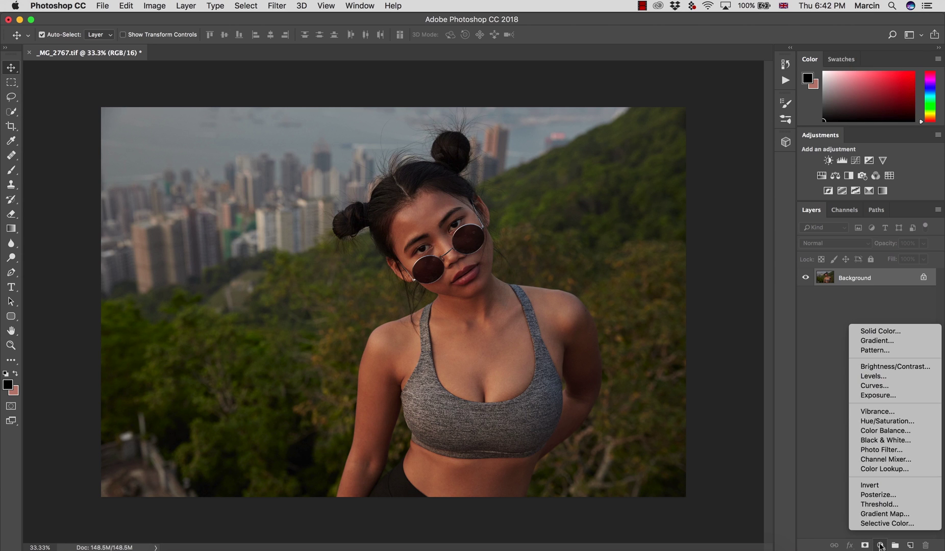
{"action": "left_click", "coordinate": [874, 376]}
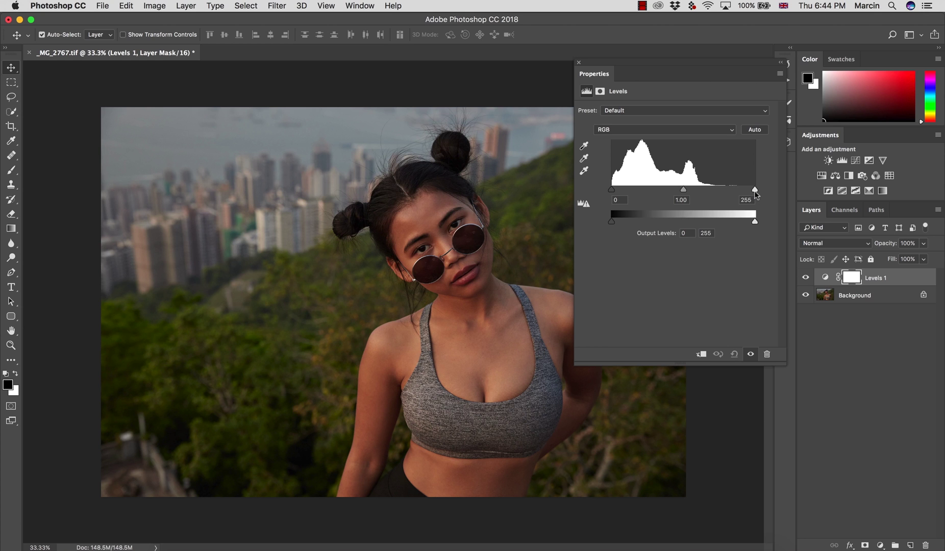
Set the Levels 1 input white point to 200 and black point to 5
{"action": "left_click_drag", "start_coordinate": [756, 191], "coordinate": [729, 192]}
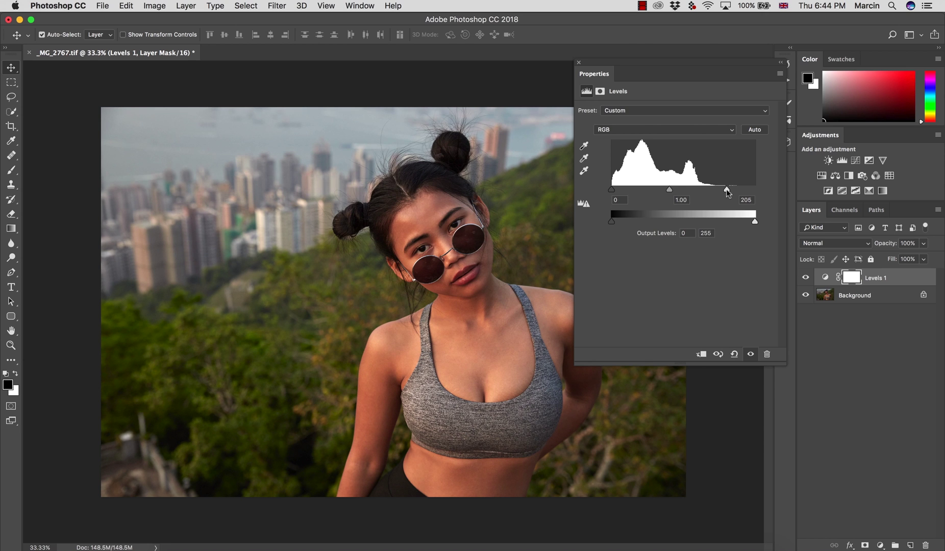
{"action": "left_click_drag", "start_coordinate": [726, 189], "coordinate": [722, 189]}
{"action": "left_click_drag", "start_coordinate": [722, 187], "coordinate": [723, 190]}
{"action": "left_click_drag", "start_coordinate": [611, 189], "coordinate": [615, 192]}
Set Levels 1 output black to 10, keeping output white at 255
{"action": "left_click_drag", "start_coordinate": [615, 222], "coordinate": [665, 220]}
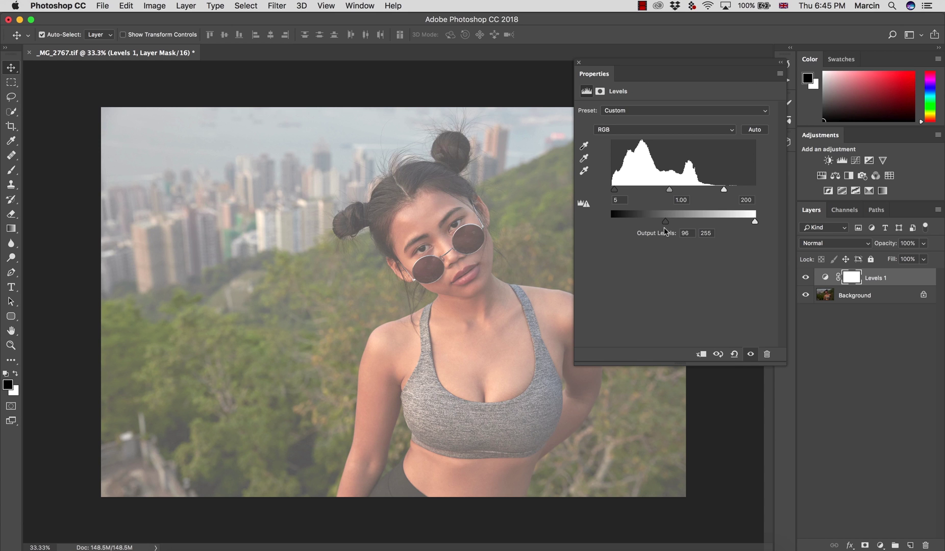
{"action": "left_click_drag", "start_coordinate": [665, 221], "coordinate": [616, 219]}
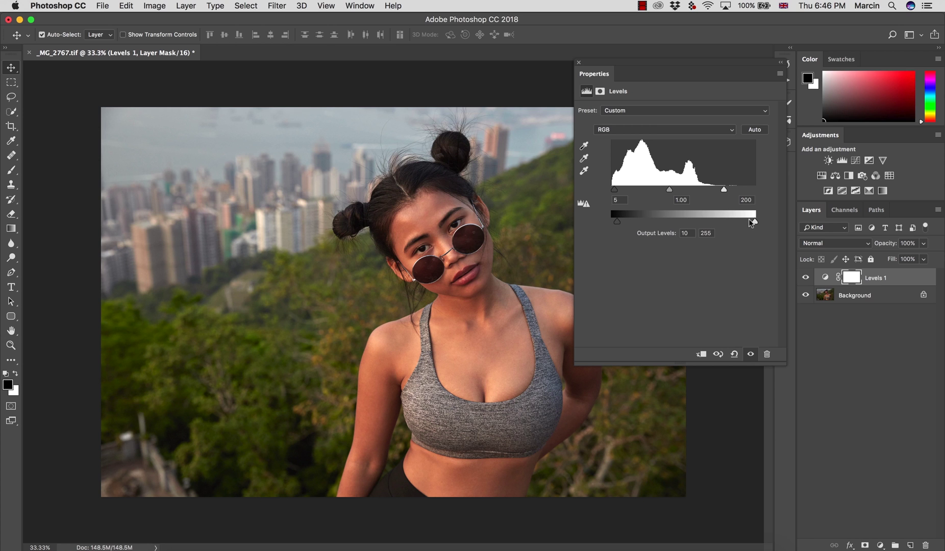
{"action": "mouse_move", "coordinate": [755, 222]}
{"action": "left_mouse_down"}
{"action": "mouse_move", "coordinate": [721, 222]}
{"action": "mouse_move", "coordinate": [767, 221]}
{"action": "left_mouse_up"}
Switch the Levels 1 channel from RGB to Red
{"action": "left_click", "coordinate": [618, 131]}
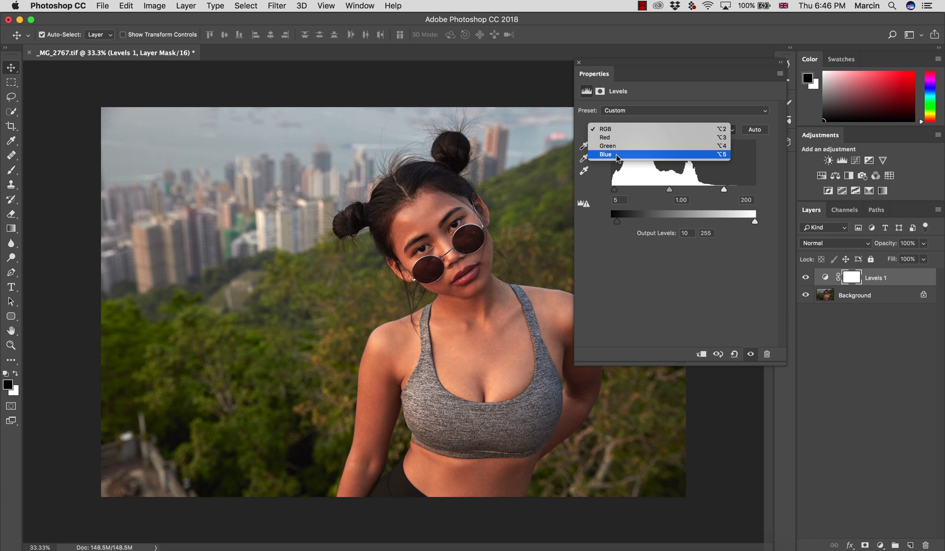
{"action": "left_click", "coordinate": [637, 238]}
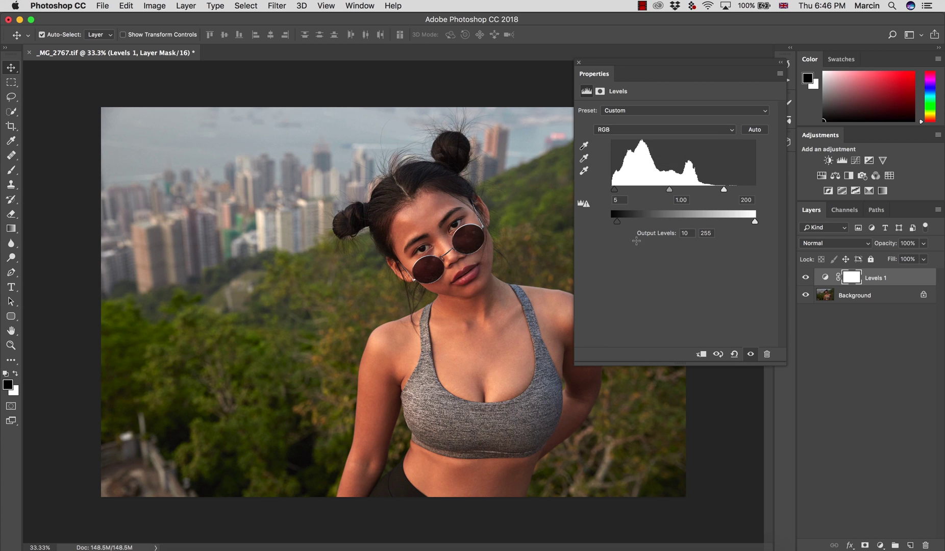
{"action": "left_click", "coordinate": [610, 130]}
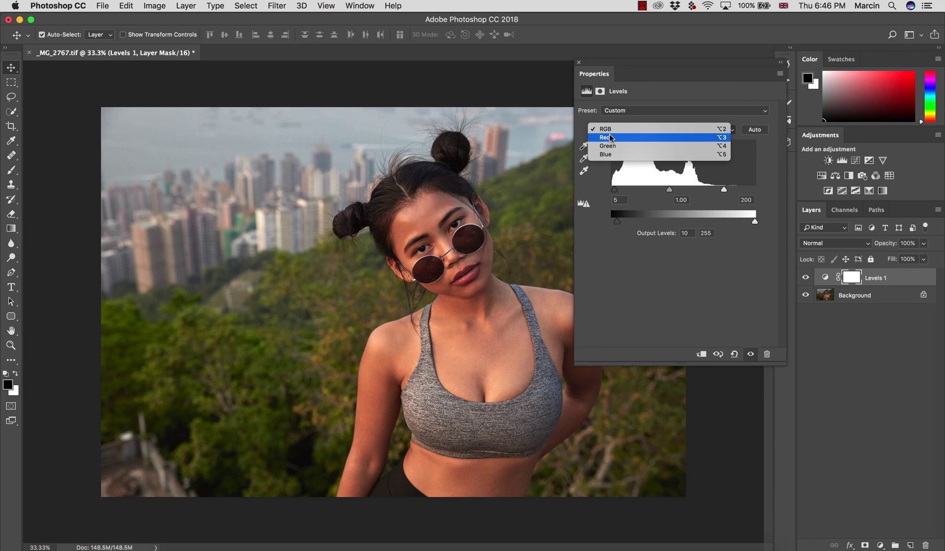
{"action": "left_click", "coordinate": [613, 137]}
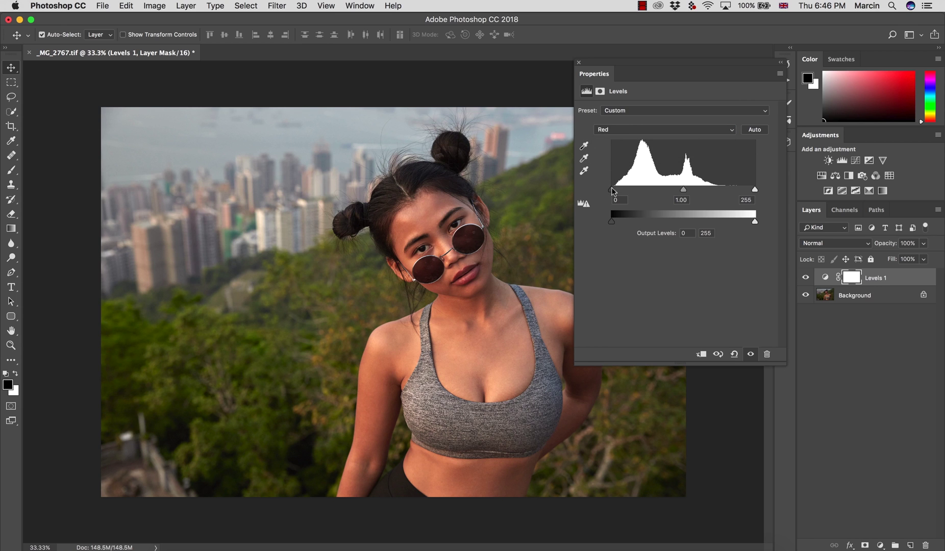
Try red black, midtone and white inputs, ending at 0, 1.00 and 255
{"action": "mouse_move", "coordinate": [613, 190]}
{"action": "left_mouse_down"}
{"action": "mouse_move", "coordinate": [625, 184]}
{"action": "mouse_move", "coordinate": [613, 192]}
{"action": "mouse_move", "coordinate": [624, 192]}
{"action": "left_mouse_up"}
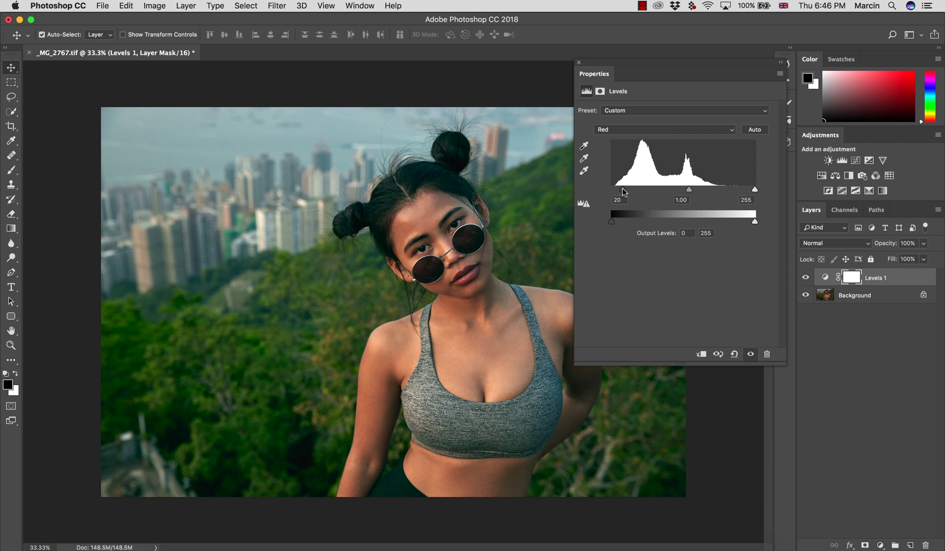
{"action": "left_click_drag", "start_coordinate": [624, 192], "coordinate": [611, 191]}
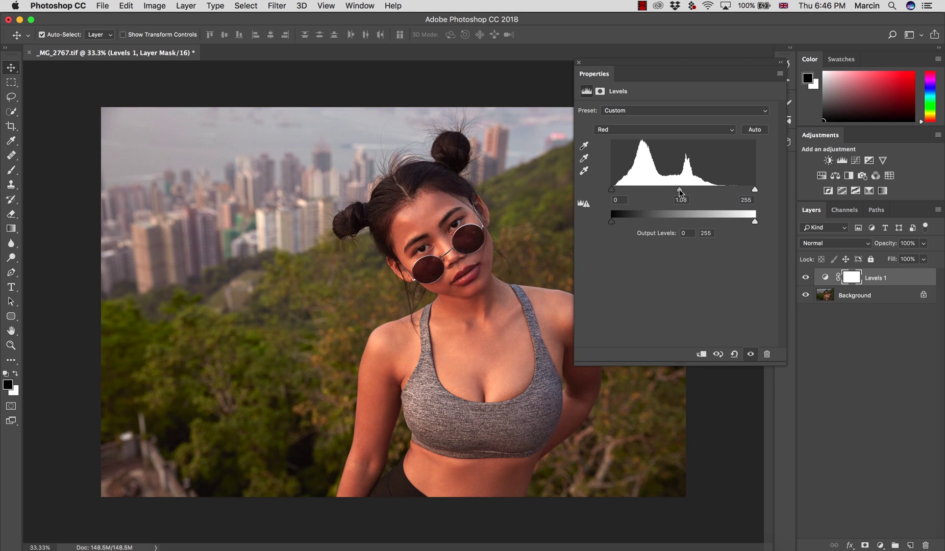
{"action": "left_click_drag", "start_coordinate": [680, 192], "coordinate": [679, 192]}
{"action": "left_click_drag", "start_coordinate": [679, 192], "coordinate": [681, 192]}
{"action": "left_click_drag", "start_coordinate": [755, 190], "coordinate": [754, 190]}
{"action": "left_click_drag", "start_coordinate": [741, 191], "coordinate": [755, 189]}
On the Green channel, test input values and commit the green midtone at 1
{"action": "left_click", "coordinate": [640, 131]}
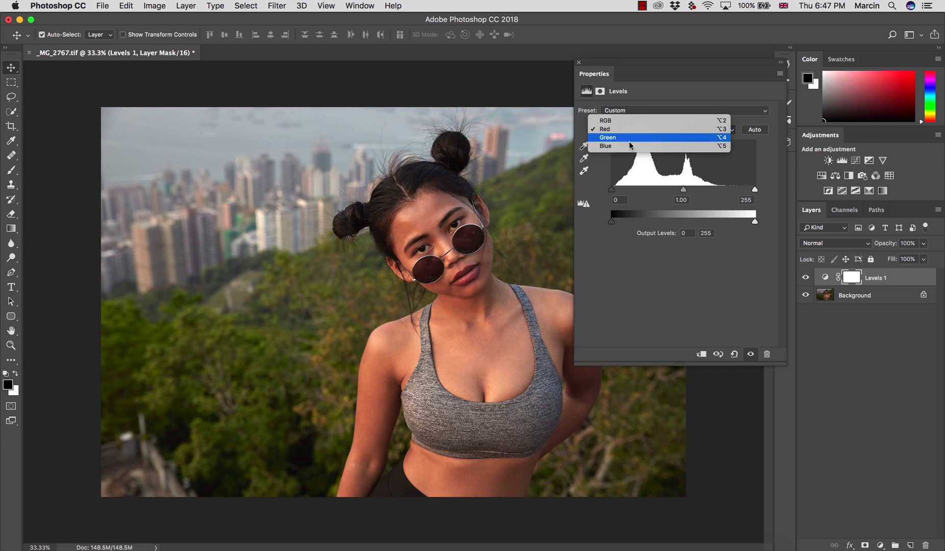
{"action": "left_click", "coordinate": [626, 138]}
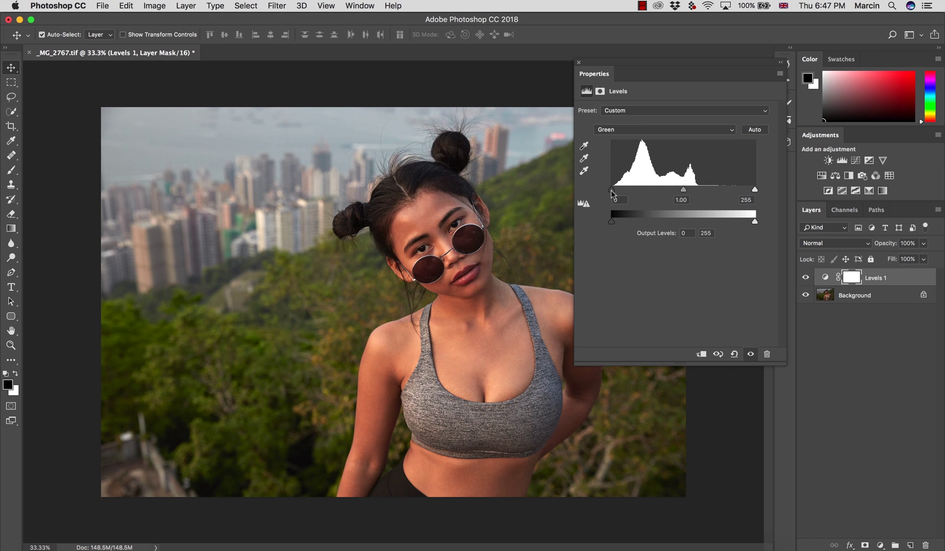
{"action": "mouse_move", "coordinate": [613, 193]}
{"action": "left_mouse_down"}
{"action": "mouse_move", "coordinate": [621, 192]}
{"action": "mouse_move", "coordinate": [611, 194]}
{"action": "left_mouse_up"}
{"action": "mouse_move", "coordinate": [688, 190]}
{"action": "left_mouse_down"}
{"action": "mouse_move", "coordinate": [670, 191]}
{"action": "mouse_move", "coordinate": [681, 191]}
{"action": "left_mouse_up"}
{"action": "mouse_move", "coordinate": [749, 190]}
{"action": "left_mouse_down"}
{"action": "mouse_move", "coordinate": [735, 190]}
{"action": "mouse_move", "coordinate": [755, 189]}
{"action": "left_mouse_up"}
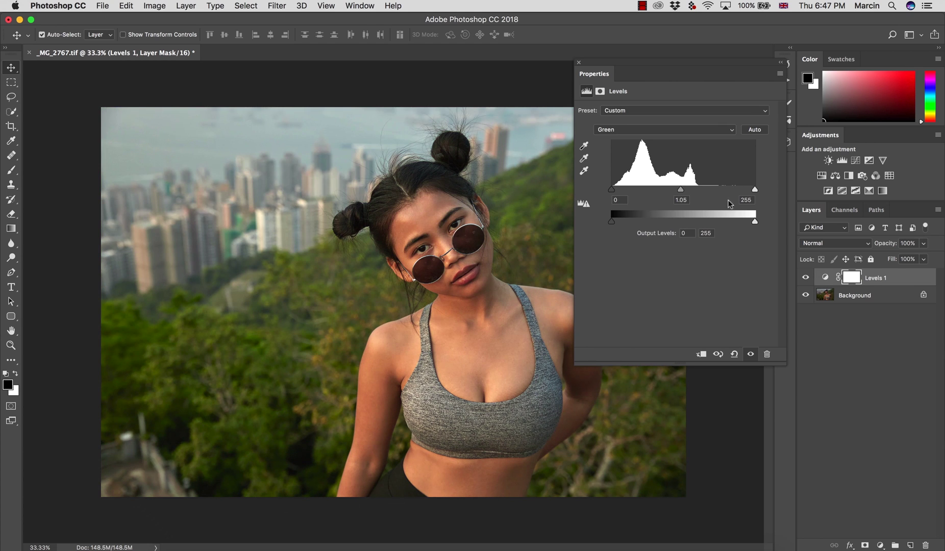
{"action": "left_click", "coordinate": [685, 200]}
{"action": "key", "text": "Return"}
Preview green output black and white shifts, restoring outputs to 0 and 255
{"action": "left_click_drag", "start_coordinate": [636, 223], "coordinate": [650, 217]}
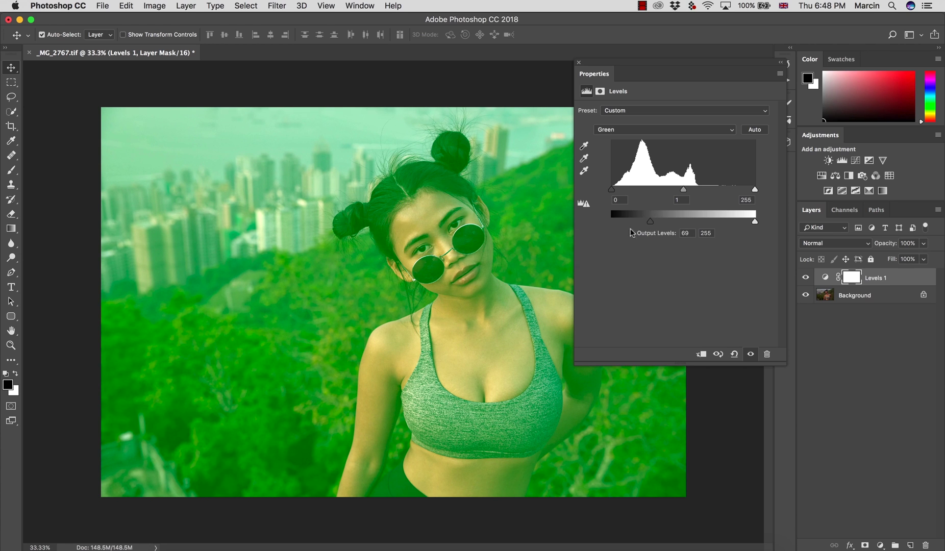
{"action": "left_click_drag", "start_coordinate": [651, 222], "coordinate": [750, 223]}
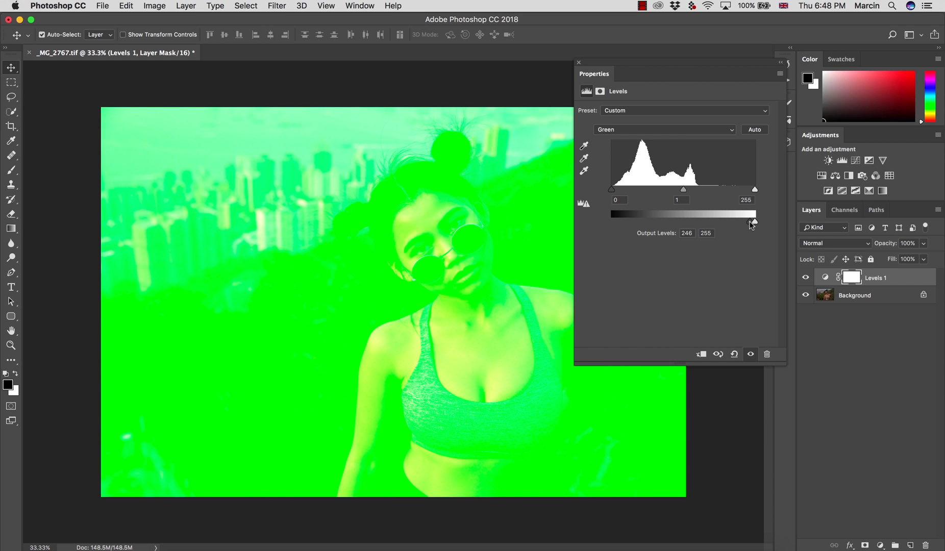
{"action": "left_click_drag", "start_coordinate": [751, 225], "coordinate": [581, 228]}
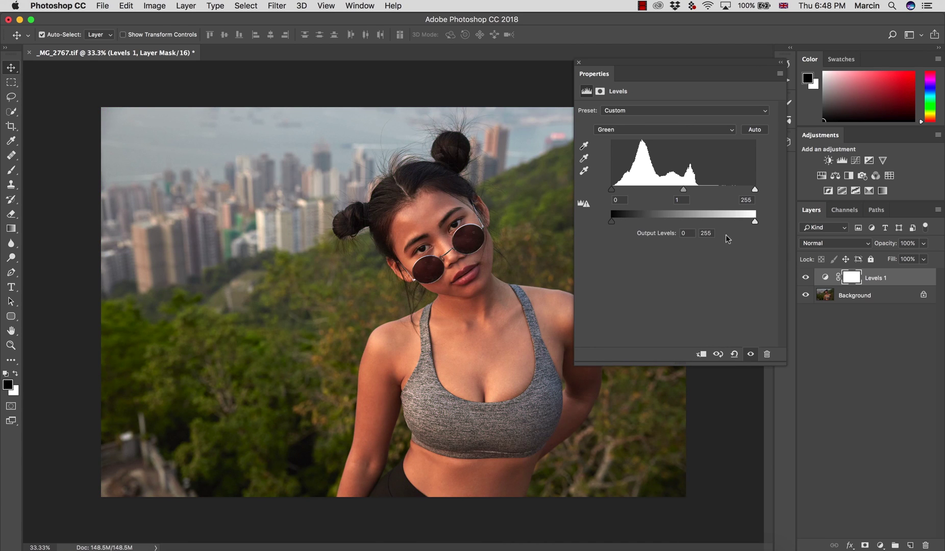
{"action": "left_click_drag", "start_coordinate": [757, 219], "coordinate": [622, 221]}
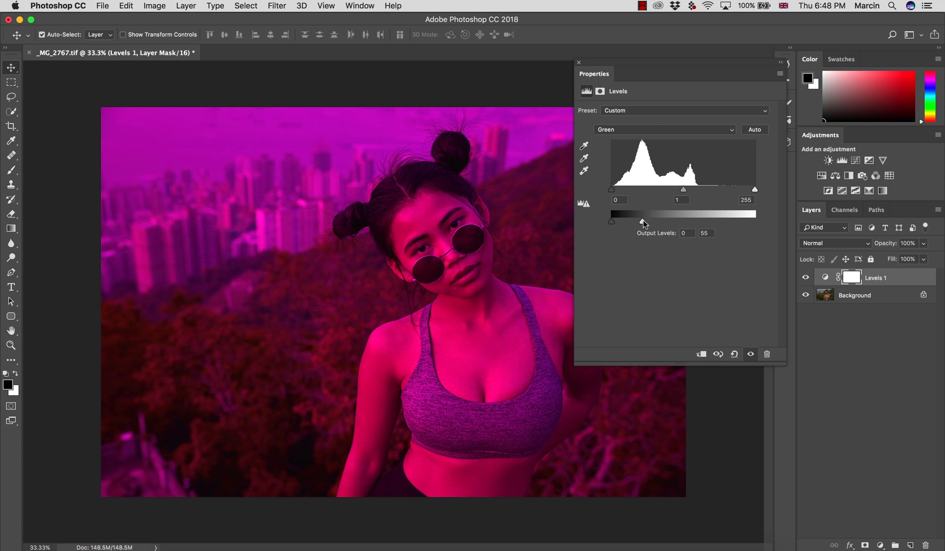
{"action": "left_click_drag", "start_coordinate": [643, 221], "coordinate": [761, 223]}
{"action": "left_click", "coordinate": [625, 130]}
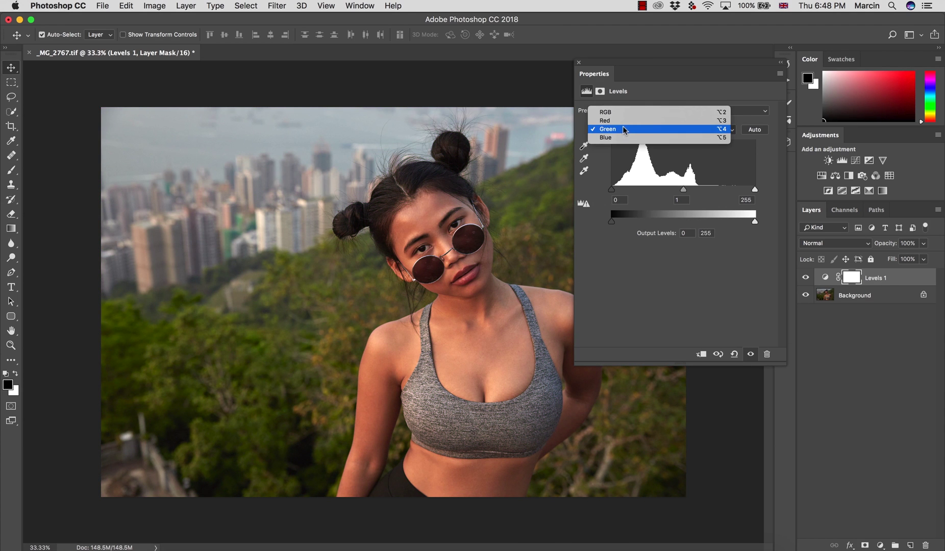
Preview the Red channel output black and white, restoring output white to 255
{"action": "left_click", "coordinate": [616, 121]}
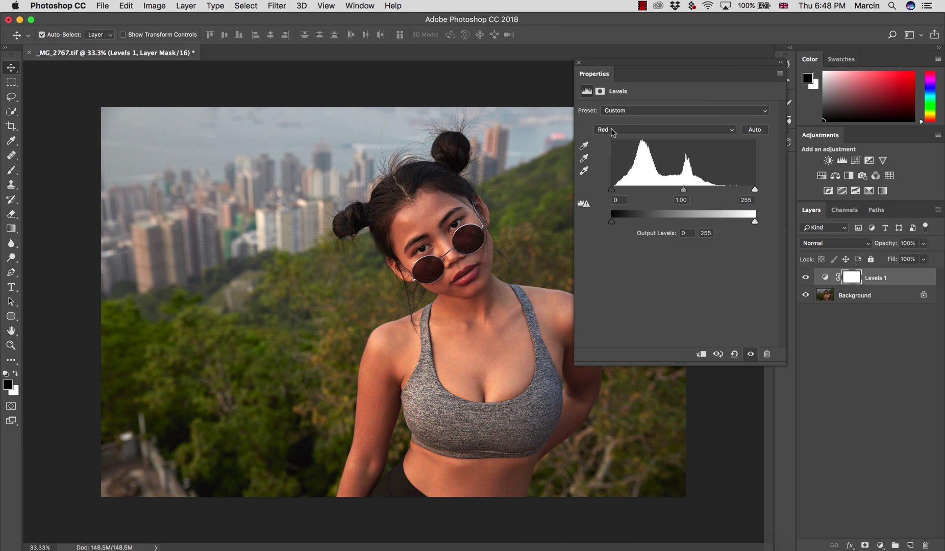
{"action": "mouse_move", "coordinate": [612, 220]}
{"action": "left_mouse_down"}
{"action": "mouse_move", "coordinate": [670, 229]}
{"action": "mouse_move", "coordinate": [595, 219]}
{"action": "left_mouse_up"}
{"action": "left_click_drag", "start_coordinate": [756, 225], "coordinate": [680, 204]}
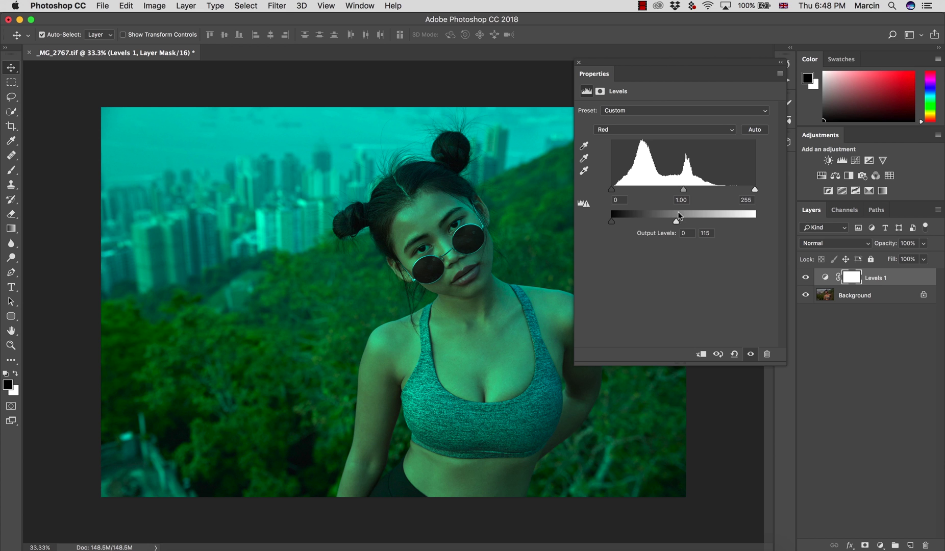
{"action": "left_click_drag", "start_coordinate": [677, 220], "coordinate": [754, 221]}
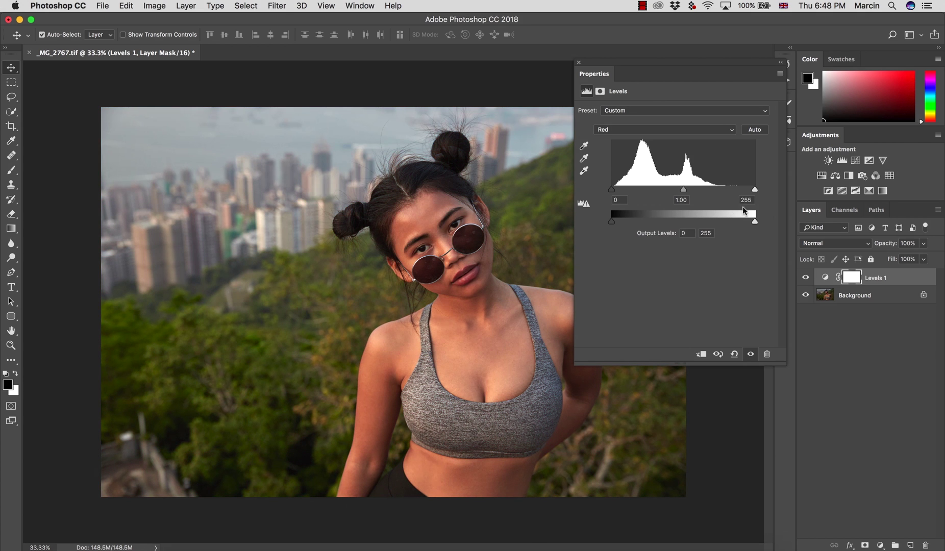
Preview the Blue channel output range, leaving it at 0 and 255
{"action": "left_click", "coordinate": [635, 129]}
{"action": "left_click", "coordinate": [619, 146]}
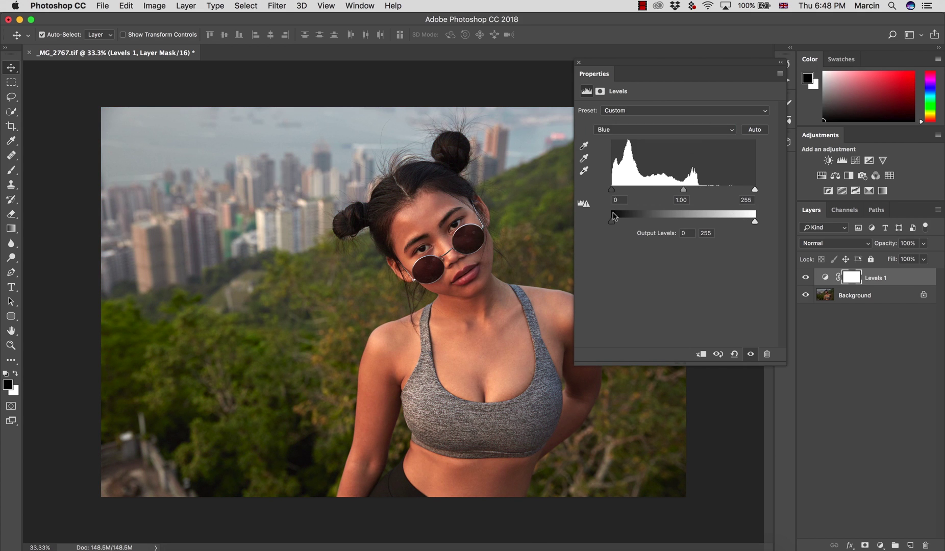
{"action": "mouse_move", "coordinate": [612, 222]}
{"action": "left_mouse_down"}
{"action": "mouse_move", "coordinate": [658, 222]}
{"action": "mouse_move", "coordinate": [599, 220]}
{"action": "left_mouse_up"}
{"action": "mouse_move", "coordinate": [755, 223]}
{"action": "left_mouse_down"}
{"action": "mouse_move", "coordinate": [684, 221]}
{"action": "mouse_move", "coordinate": [754, 221]}
{"action": "left_mouse_up"}
Return Levels 1 to the RGB channel and set its blend mode to Luminosity
{"action": "left_click", "coordinate": [608, 131]}
{"action": "left_click", "coordinate": [611, 101]}
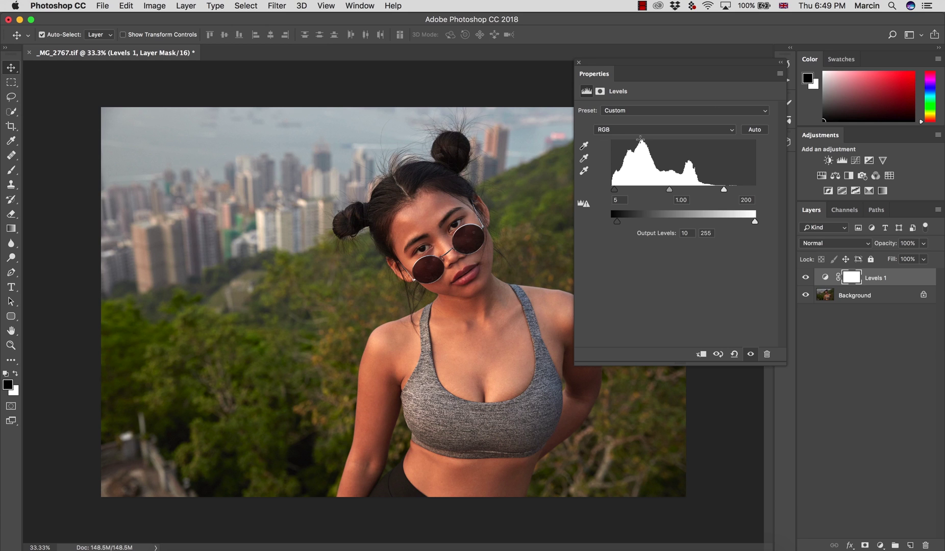
{"action": "left_click", "coordinate": [812, 243]}
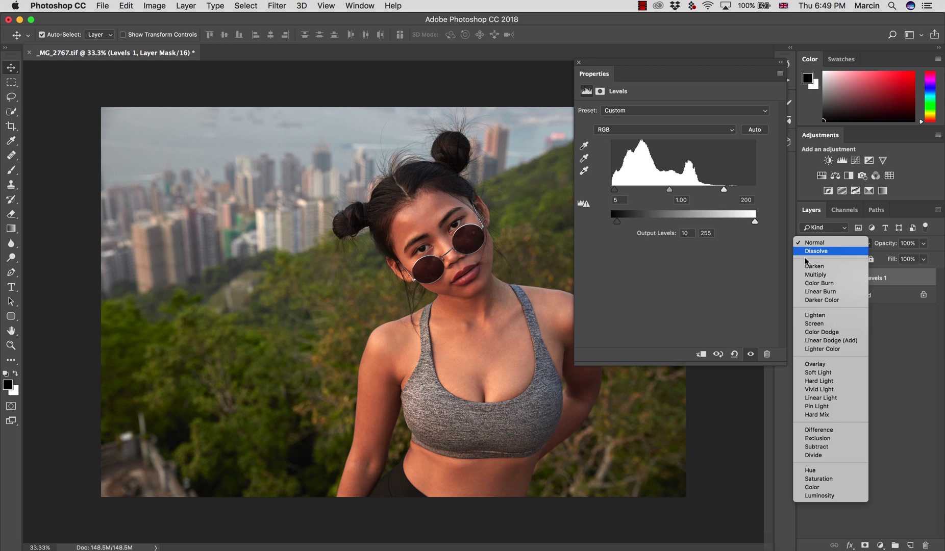
{"action": "left_click", "coordinate": [809, 495]}
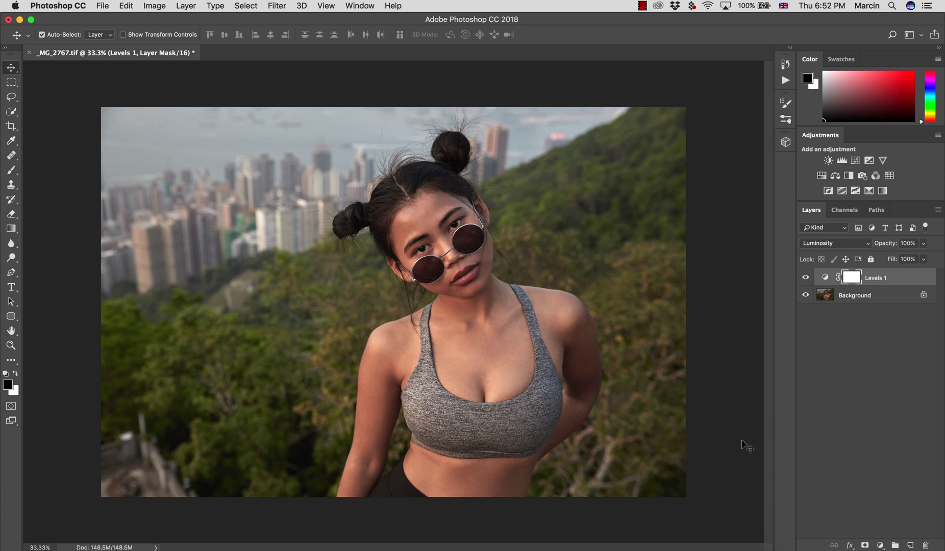
Add a second Levels layer, Levels 2, in Color blend mode
{"action": "left_click", "coordinate": [881, 545]}
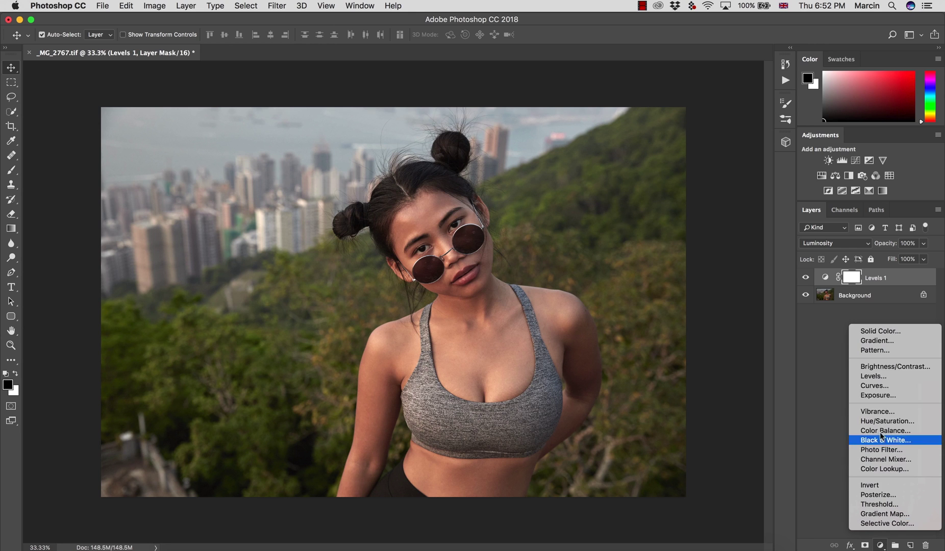
{"action": "left_click", "coordinate": [875, 376]}
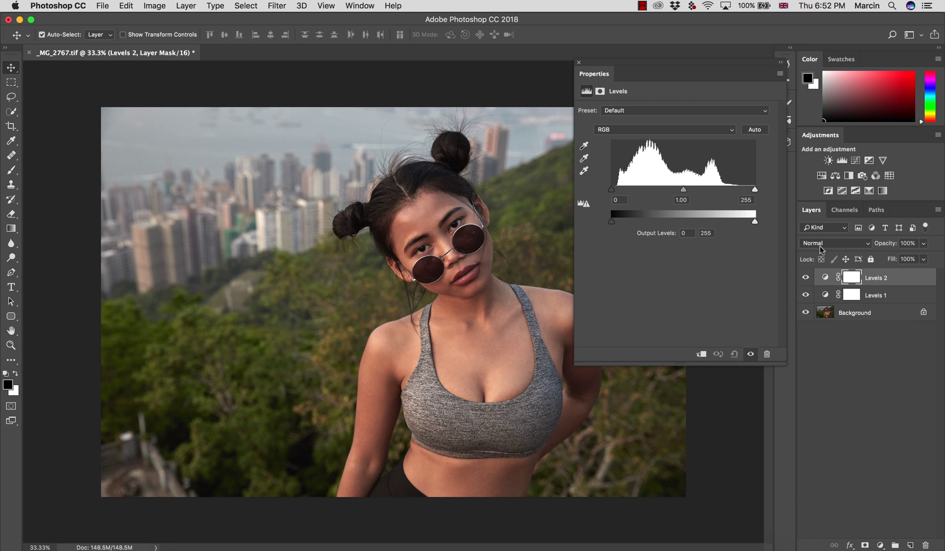
{"action": "left_click", "coordinate": [822, 245]}
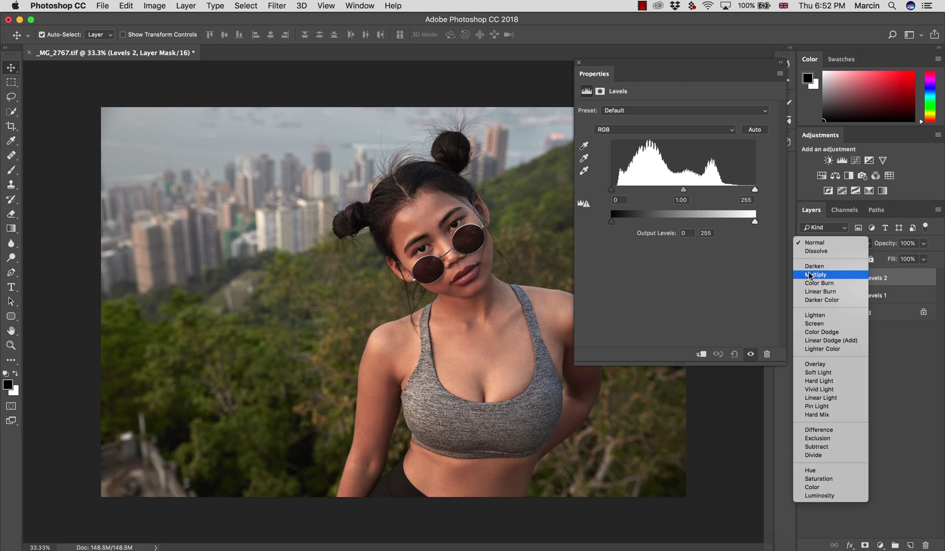
{"action": "left_click", "coordinate": [807, 485]}
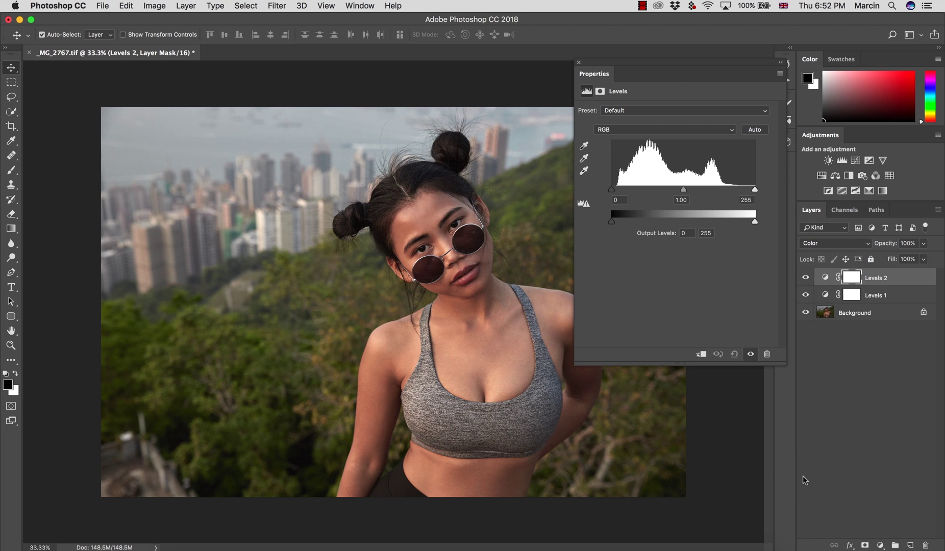
Set the Levels 2 Red channel midtones to 1.10
{"action": "left_click", "coordinate": [613, 131]}
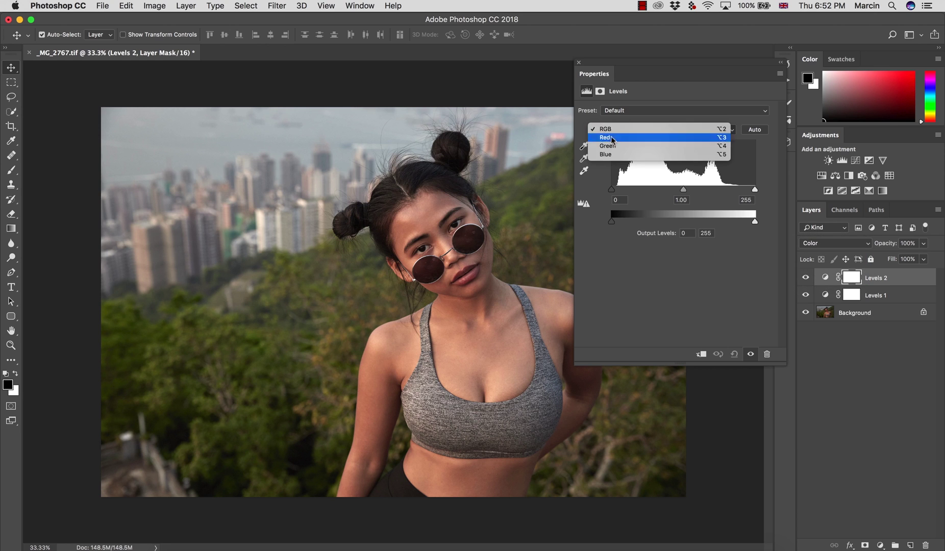
{"action": "left_click", "coordinate": [613, 138]}
{"action": "left_click_drag", "start_coordinate": [612, 189], "coordinate": [626, 192]}
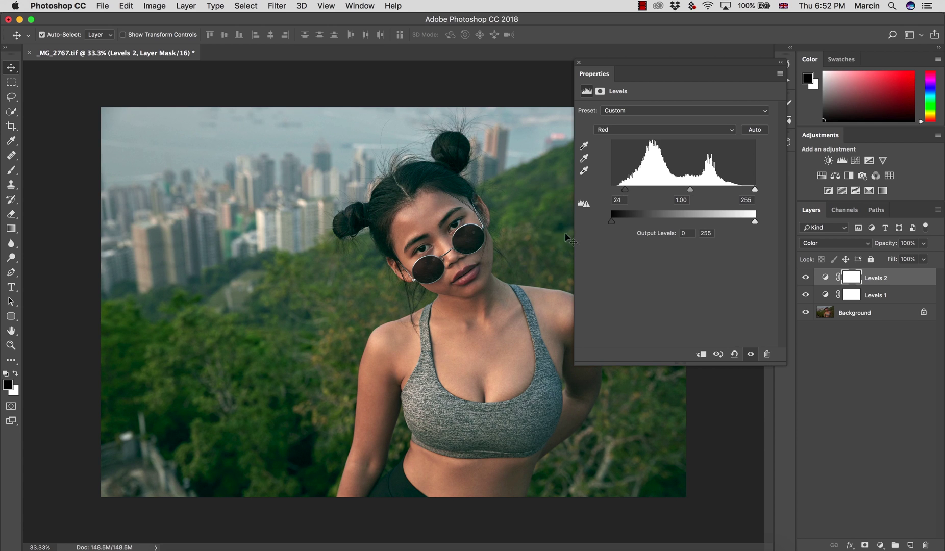
{"action": "left_click_drag", "start_coordinate": [625, 190], "coordinate": [599, 186]}
{"action": "left_click_drag", "start_coordinate": [679, 193], "coordinate": [678, 192]}
Set the Levels 2 Blue channel midtones to 0.87 to warm the photo
{"action": "left_click", "coordinate": [634, 131]}
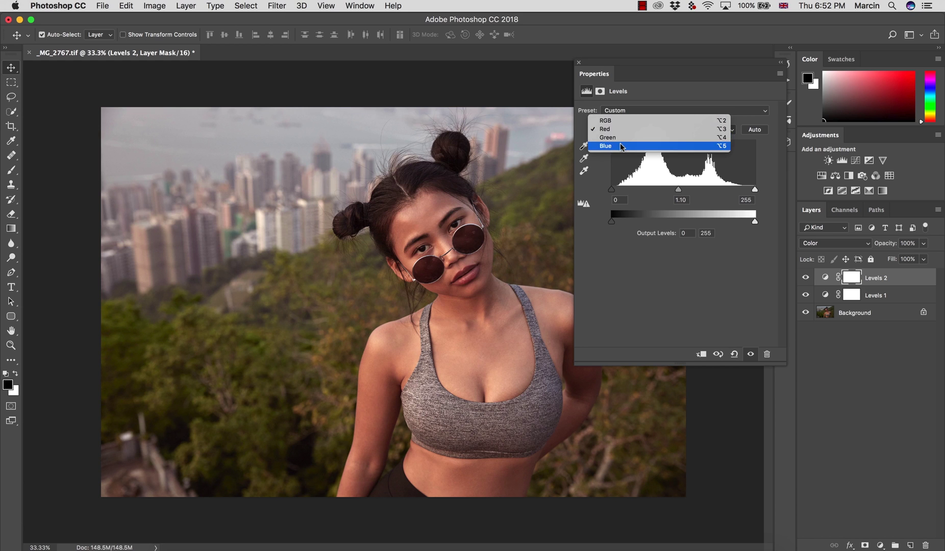
{"action": "left_click", "coordinate": [621, 146]}
{"action": "left_click_drag", "start_coordinate": [684, 190], "coordinate": [689, 193]}
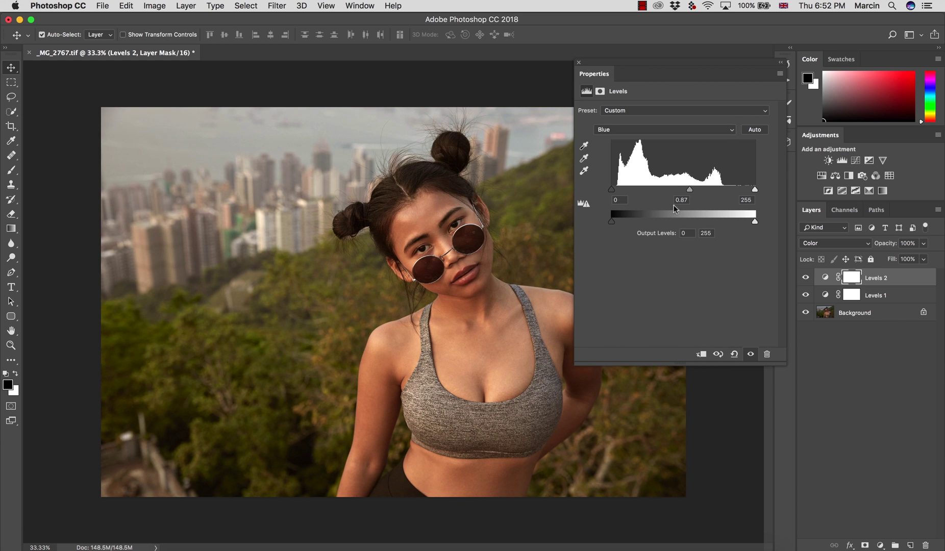
Set Levels 1 RGB inputs to 9 and 193, then close Properties
{"action": "left_click", "coordinate": [826, 296]}
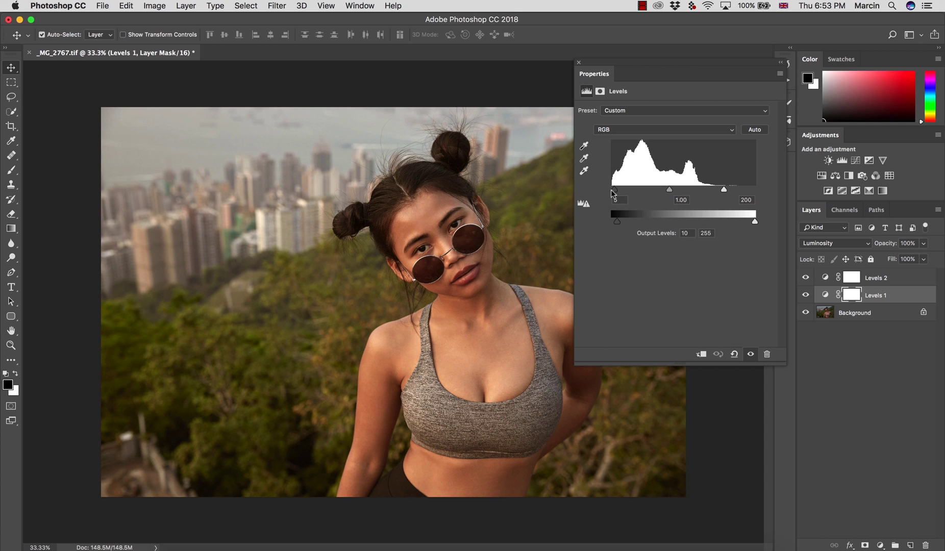
{"action": "left_click_drag", "start_coordinate": [612, 193], "coordinate": [617, 192]}
{"action": "left_click_drag", "start_coordinate": [724, 190], "coordinate": [720, 191]}
{"action": "left_click", "coordinate": [579, 62]}
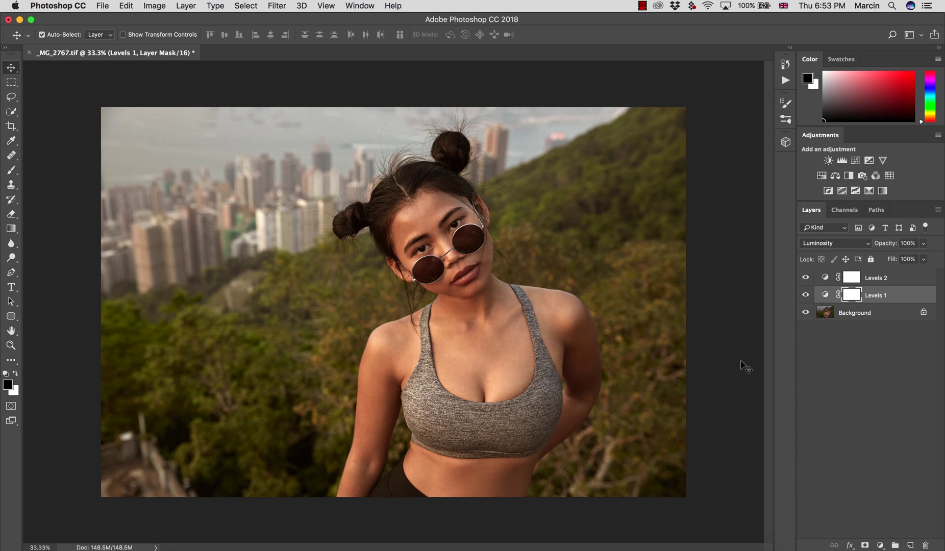